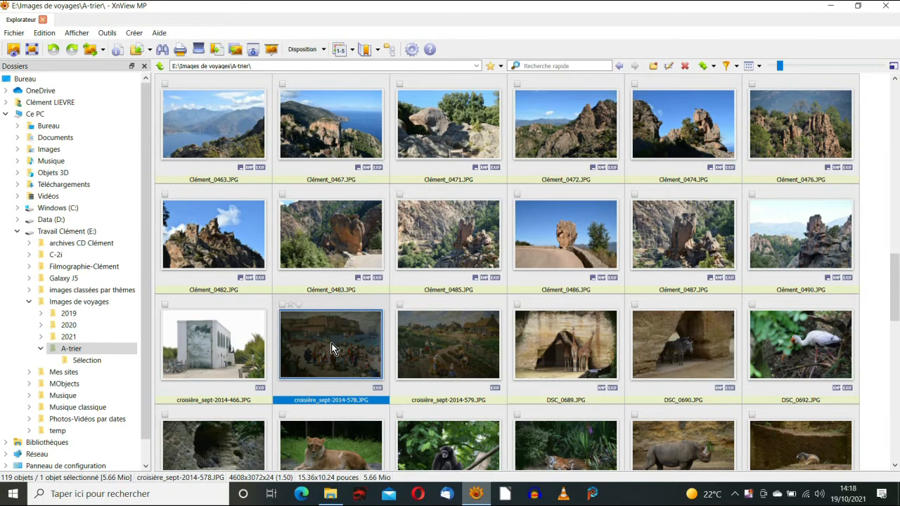
Step: Open croisière_sept-2014-578.JPG and brighten it with Levels by lowering the white input level to 125
{"action": "double_click", "coordinate": [331, 343]}
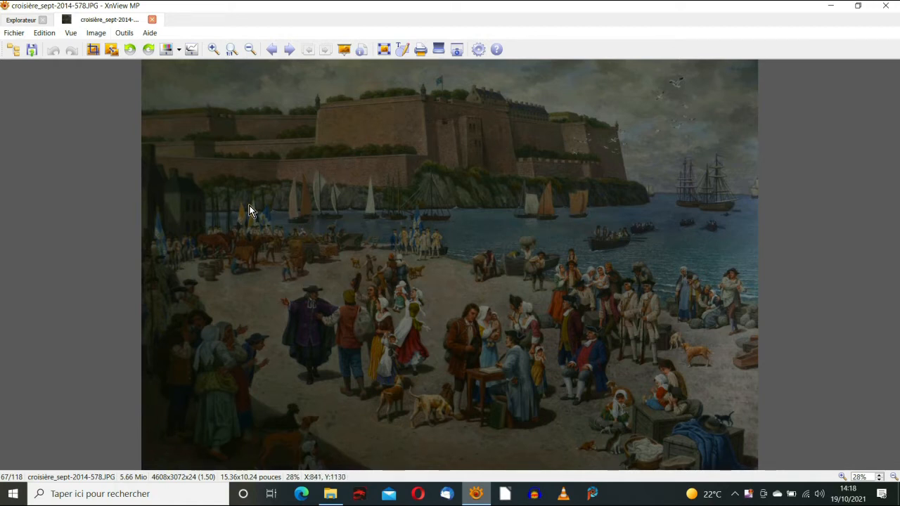
{"action": "left_click", "coordinate": [179, 50]}
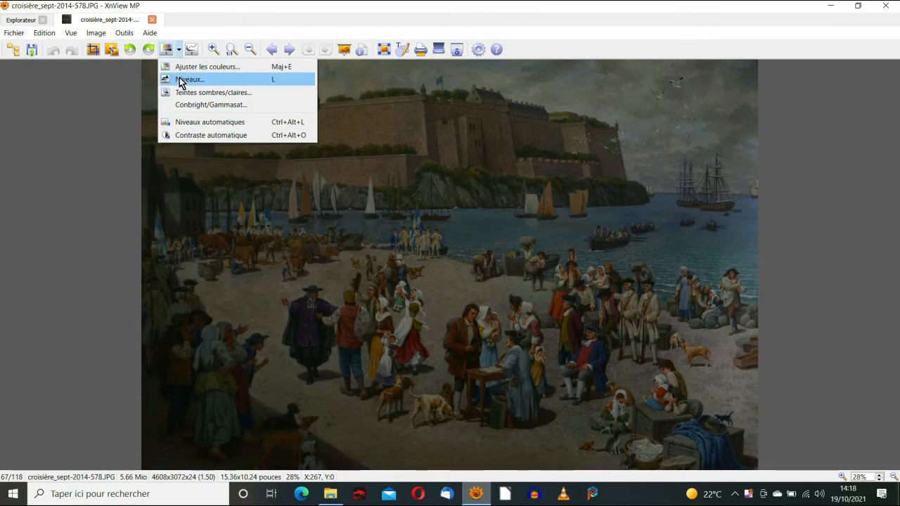
{"action": "left_click", "coordinate": [180, 79]}
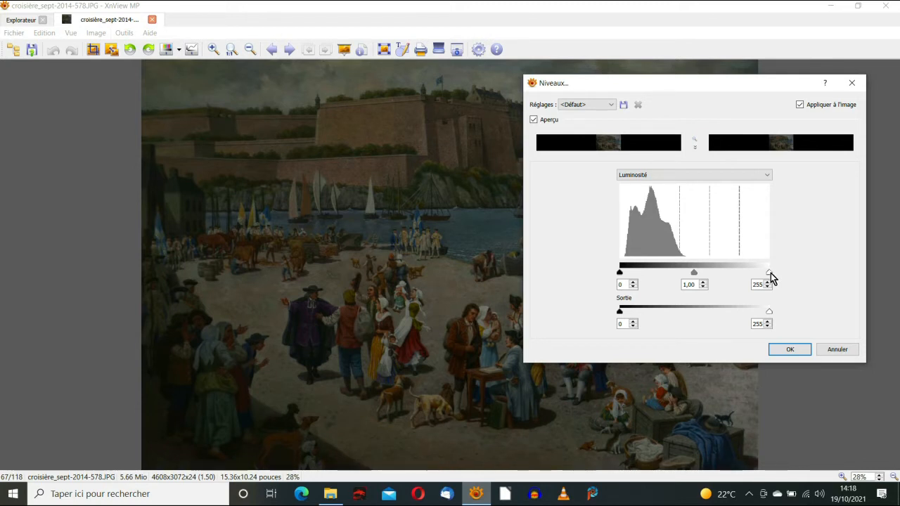
{"action": "left_click_drag", "start_coordinate": [770, 273], "coordinate": [691, 274]}
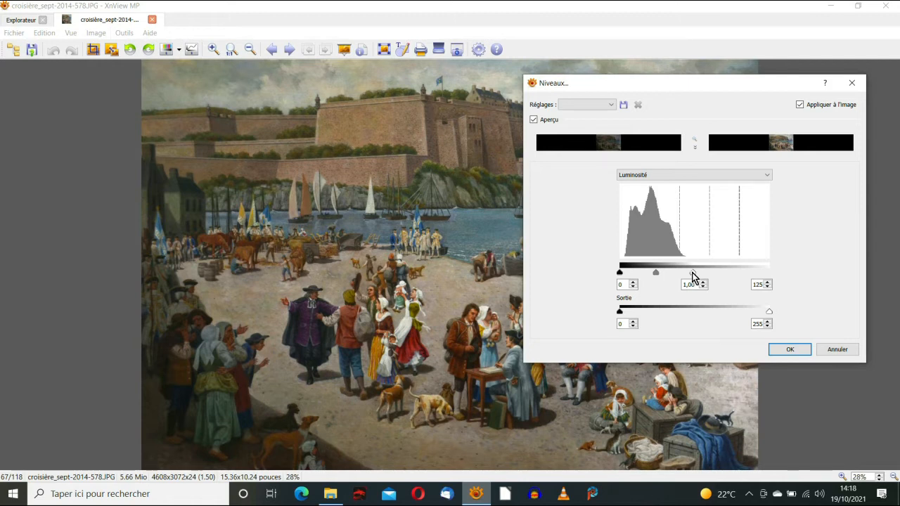
{"action": "left_click", "coordinate": [791, 351]}
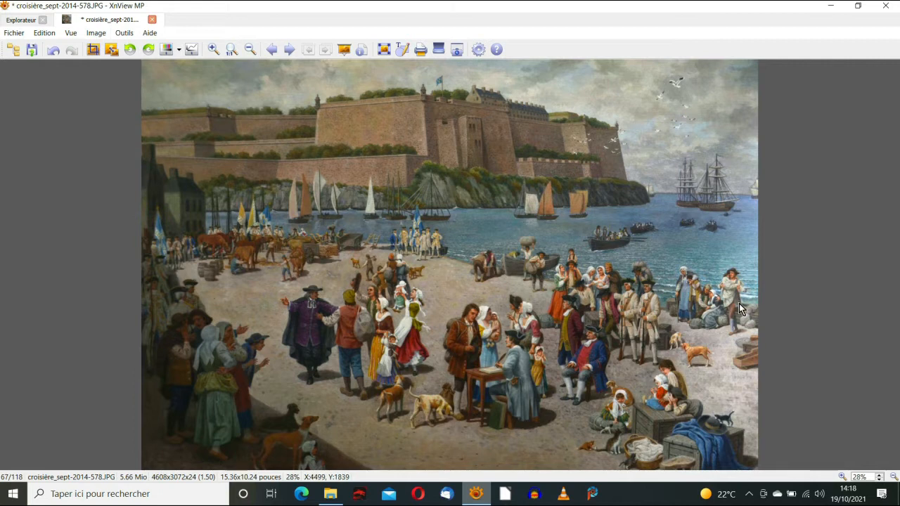
Step: Inspect the corrected image's luminosity histogram in Levels without applying any change
{"action": "left_click", "coordinate": [179, 51]}
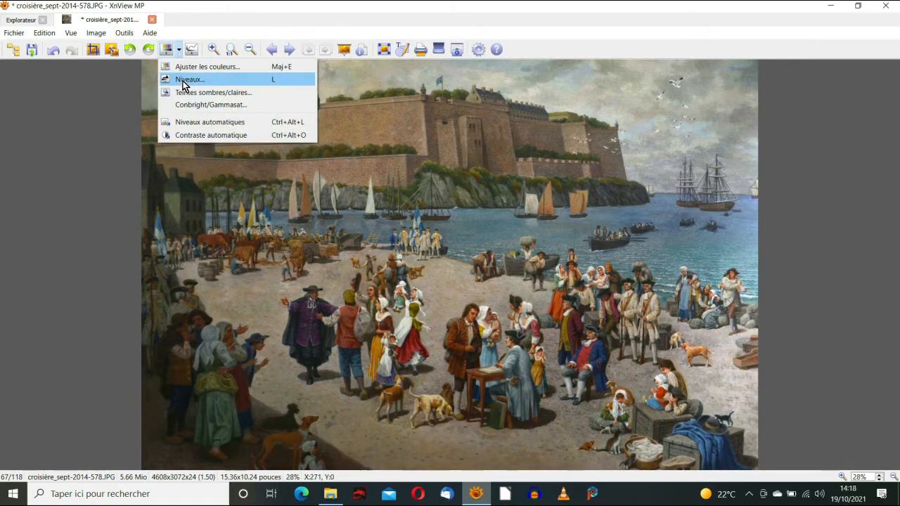
{"action": "left_click", "coordinate": [183, 80]}
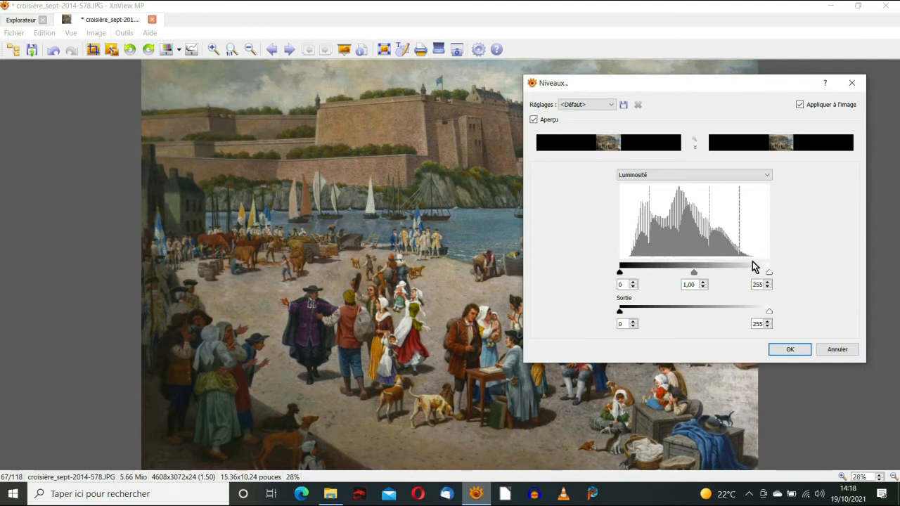
{"action": "left_click", "coordinate": [836, 356]}
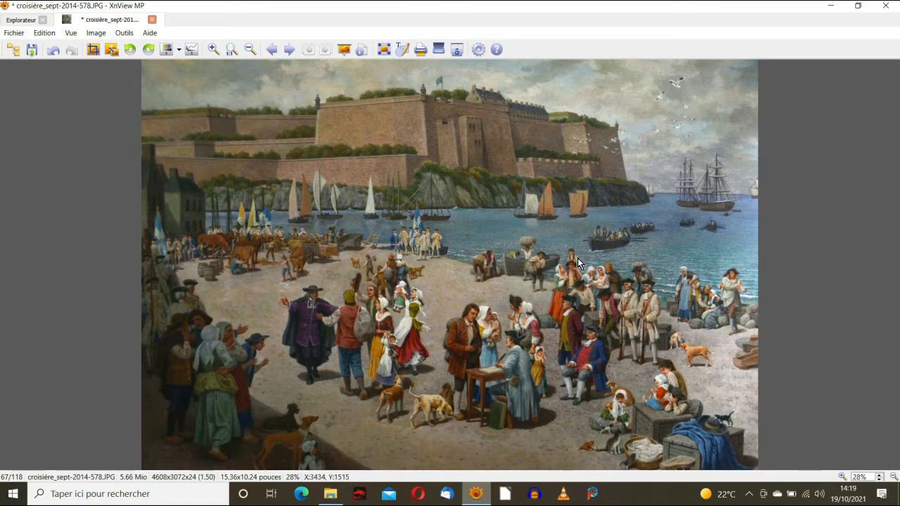
Step: Compare the image before and after by undoing and redoing the Levels correction, and save a copy as croisière_sept-2014-578_a.jpg
{"action": "left_click", "coordinate": [54, 53]}
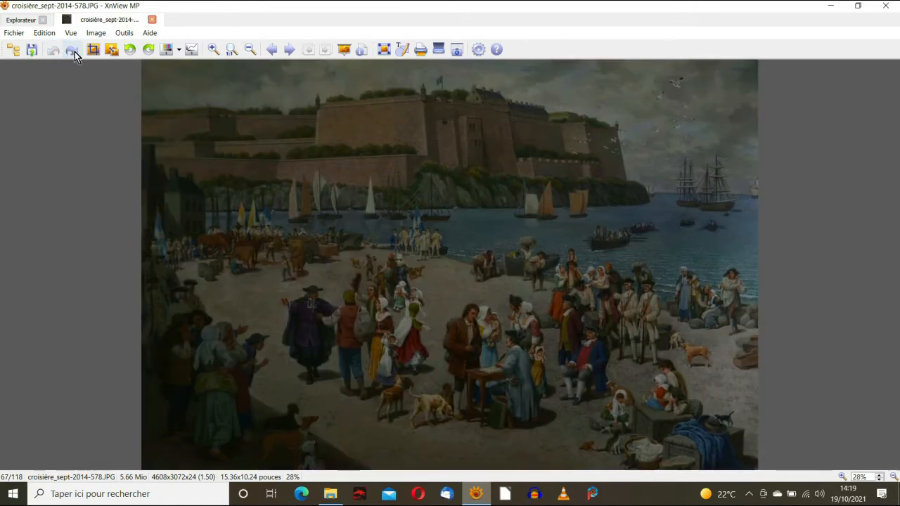
{"action": "left_click", "coordinate": [71, 51]}
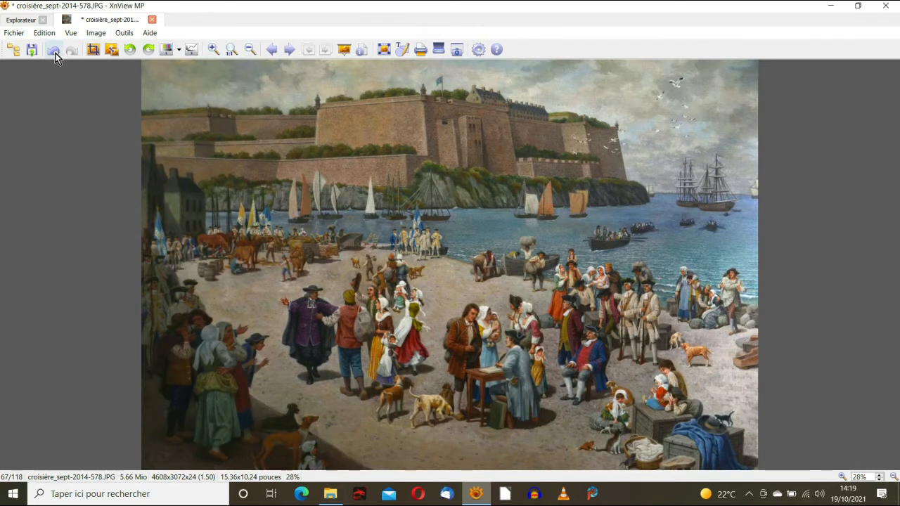
{"action": "left_click", "coordinate": [54, 52]}
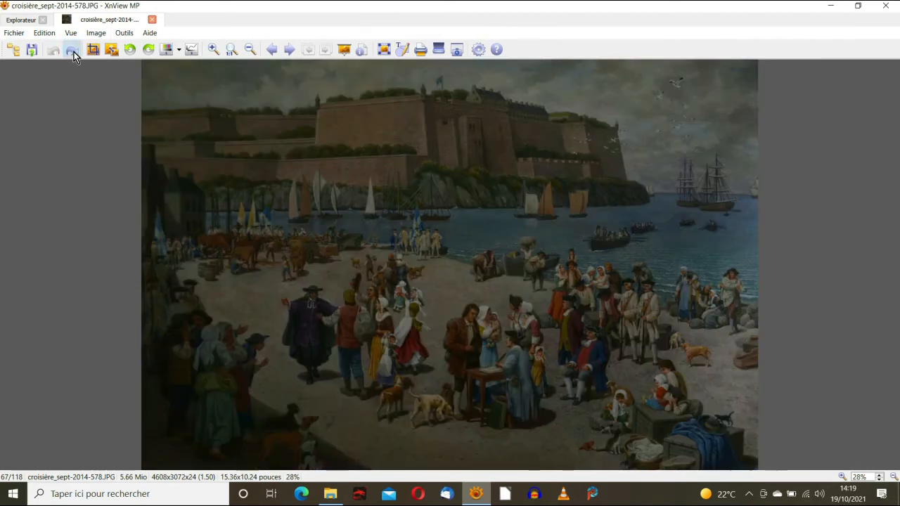
{"action": "left_click", "coordinate": [72, 52]}
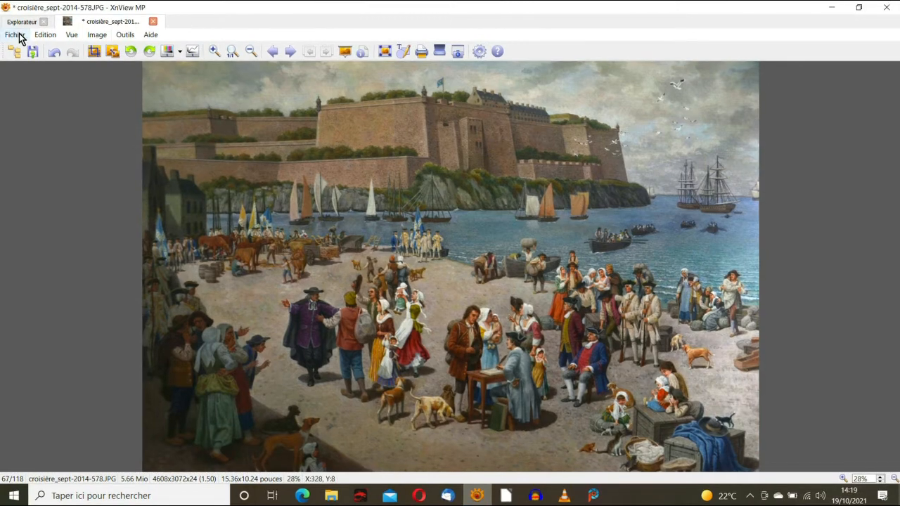
{"action": "left_click", "coordinate": [14, 32]}
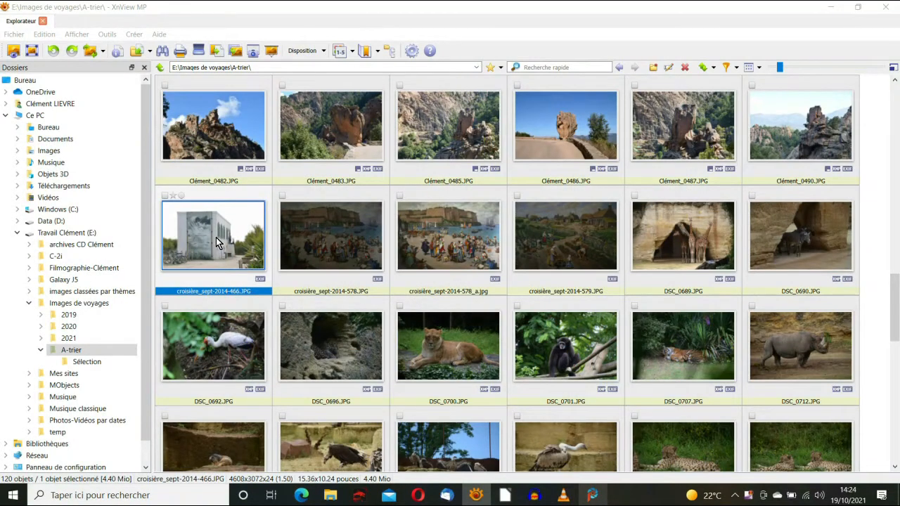
Step: Open croisière_sept-2014-466.JPG and crop it to the poster on the wall, about 972 × 1613 pixels
{"action": "double_click", "coordinate": [216, 239]}
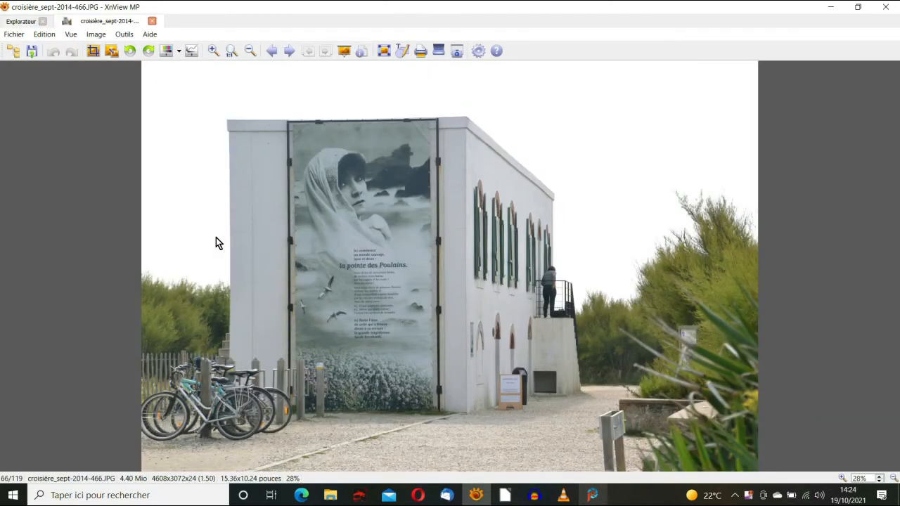
{"action": "left_click", "coordinate": [92, 51]}
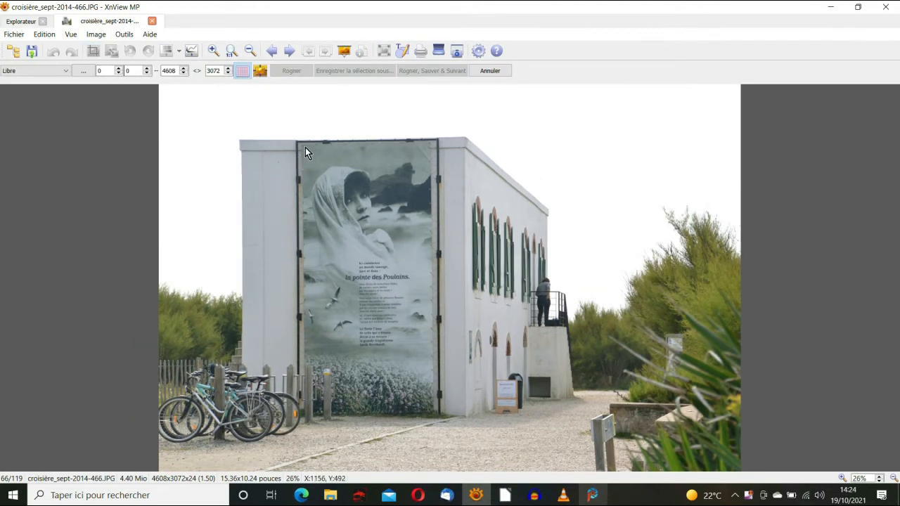
{"action": "left_click_drag", "start_coordinate": [305, 147], "coordinate": [428, 350]}
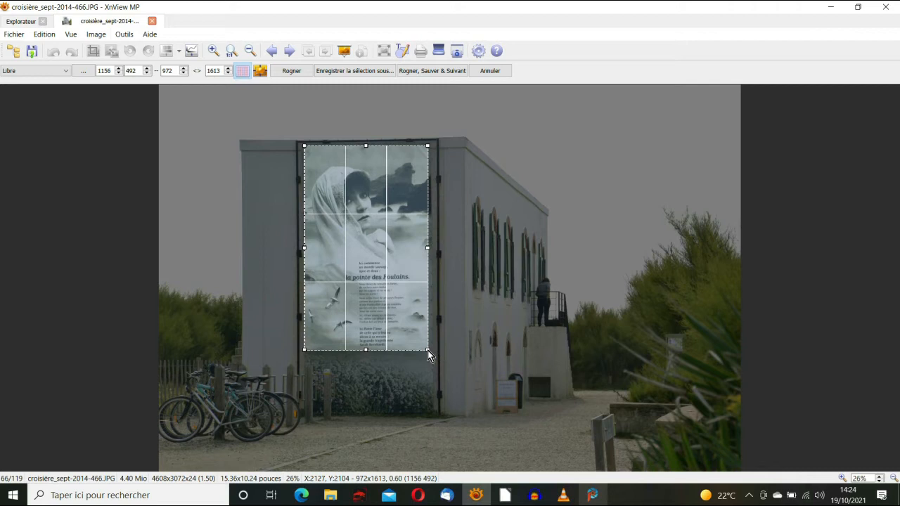
{"action": "left_click", "coordinate": [296, 72]}
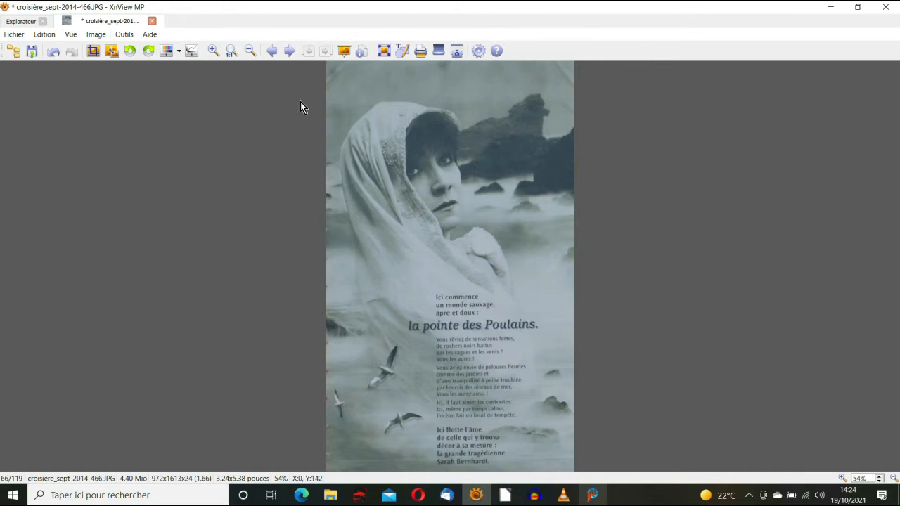
Step: Adjust the cropped poster's colours to brightness 20 and contrast 30, and compare the preview with the unadjusted image
{"action": "left_click", "coordinate": [180, 52]}
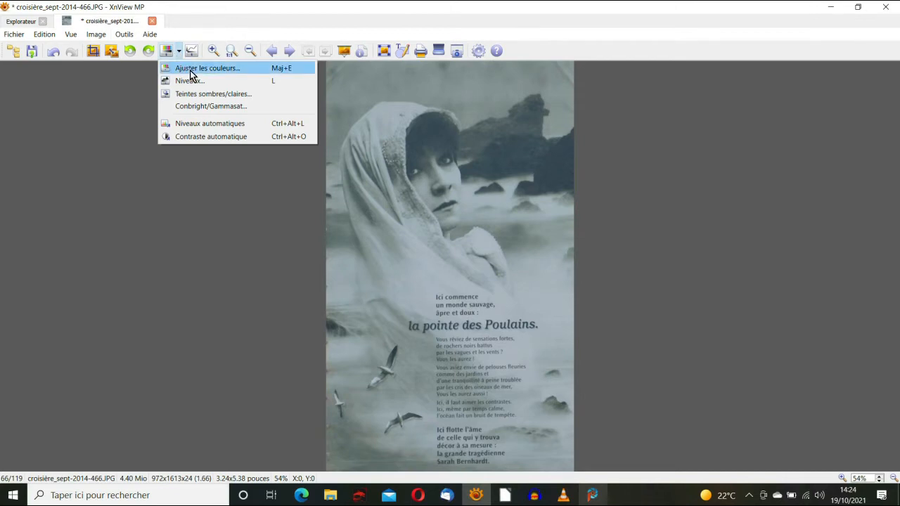
{"action": "left_click", "coordinate": [192, 70]}
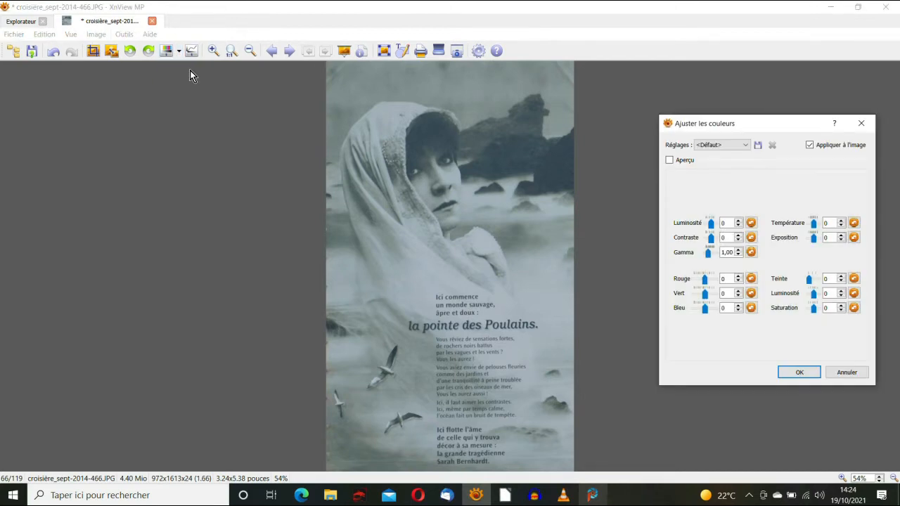
{"action": "left_click", "coordinate": [738, 222]}
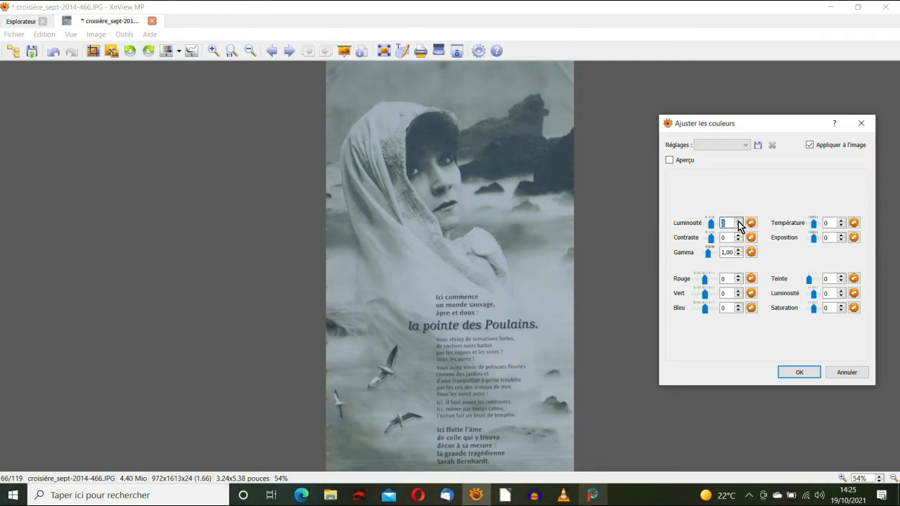
{"action": "left_click", "coordinate": [738, 222]}
{"action": "left_click", "coordinate": [739, 222]}
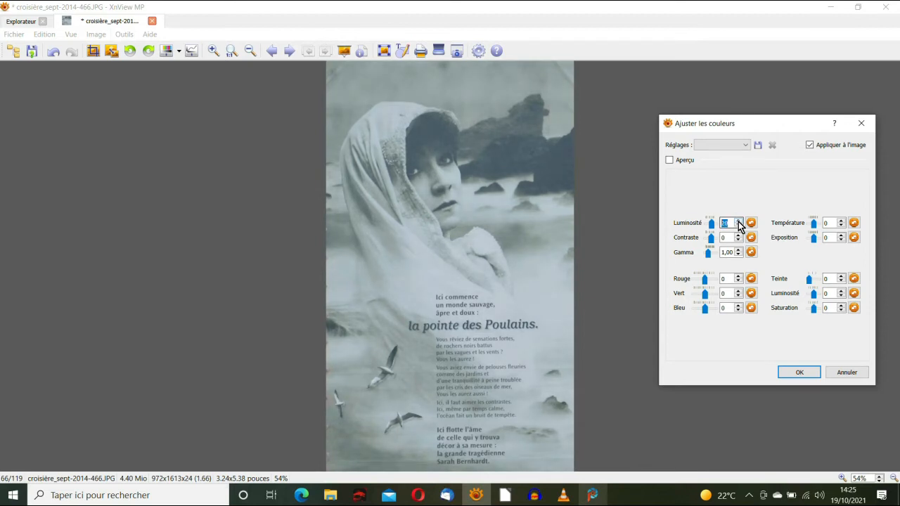
{"action": "key", "text": "Tab"}
{"action": "type", "text": "30"}
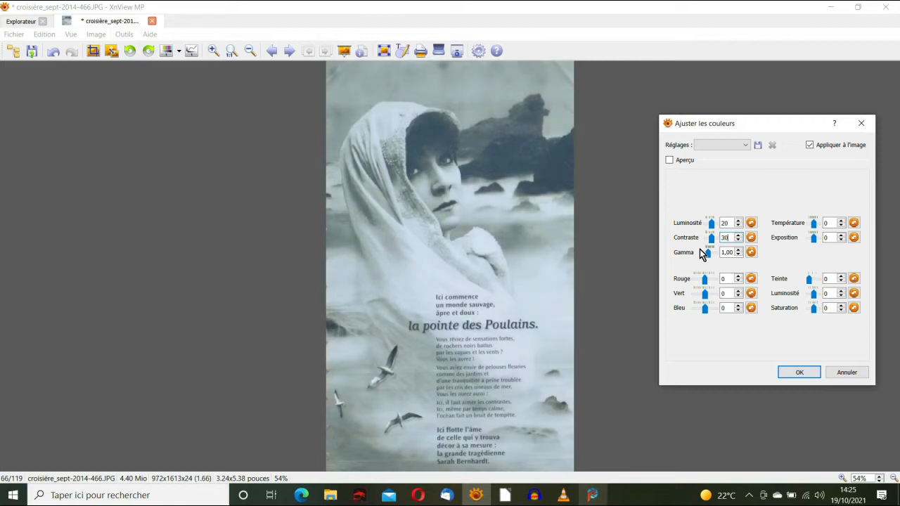
{"action": "left_click", "coordinate": [810, 145]}
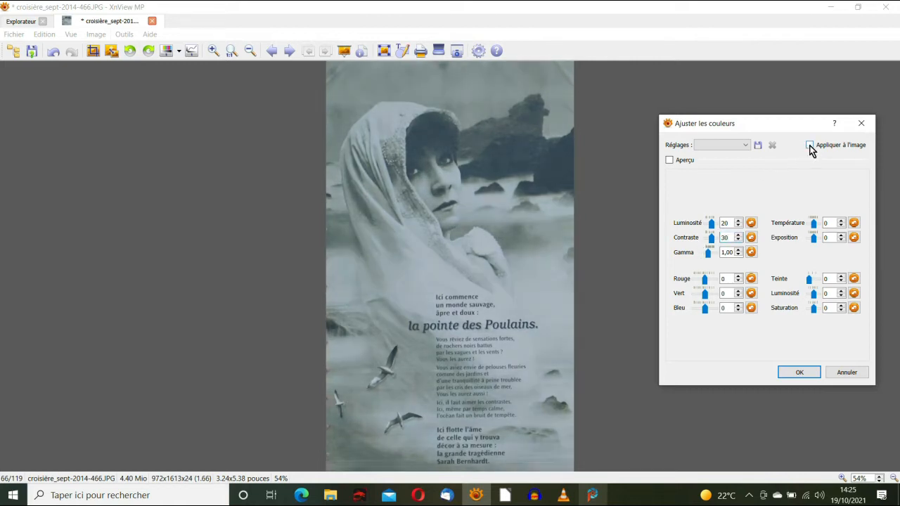
{"action": "left_click", "coordinate": [810, 146]}
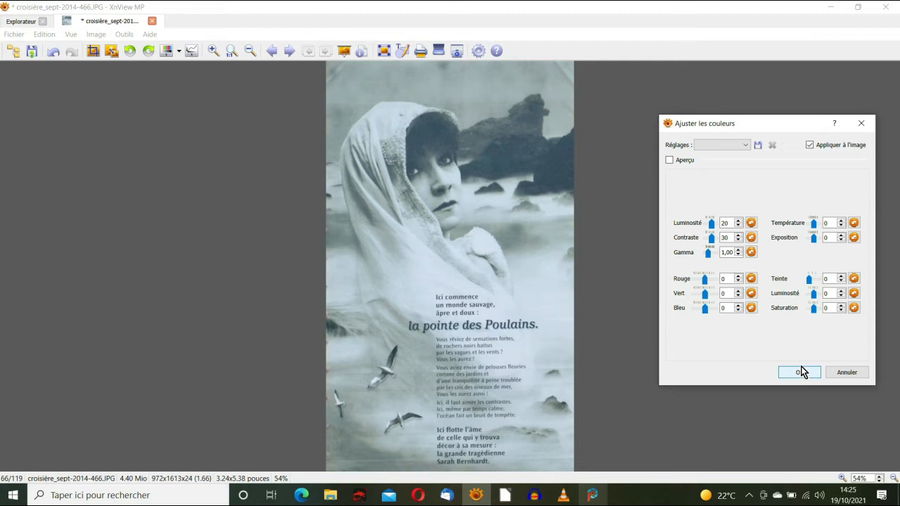
Step: Set the poster's saturation to -100, compare the preview with the unadjusted image, and apply the colour adjustments
{"action": "left_click", "coordinate": [813, 310]}
{"action": "left_click", "coordinate": [810, 145]}
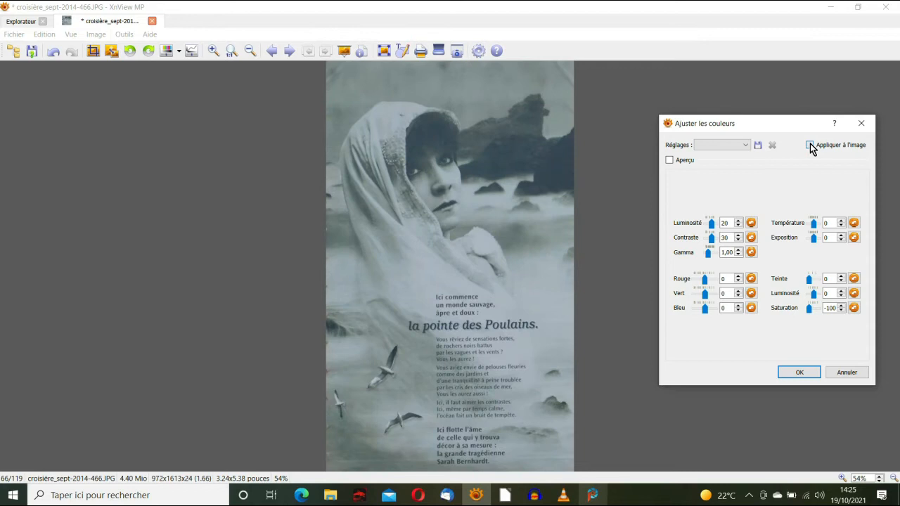
{"action": "left_click", "coordinate": [810, 145]}
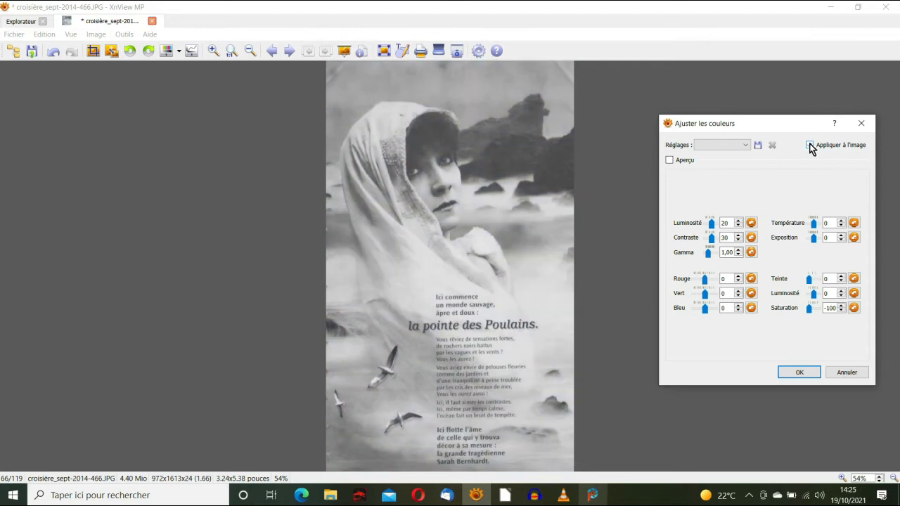
{"action": "left_click", "coordinate": [797, 372]}
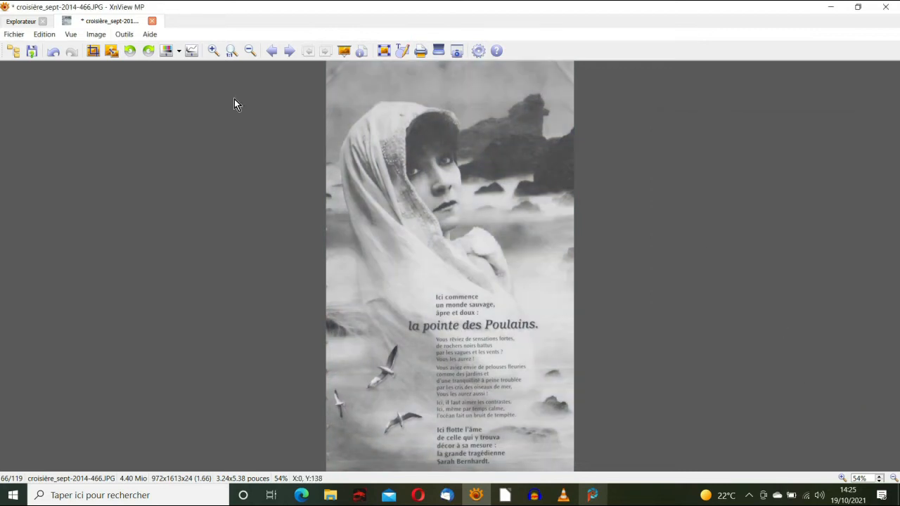
Step: Save the black-and-white poster as a separate JPG copy in the A-trier folder
{"action": "left_click", "coordinate": [14, 35]}
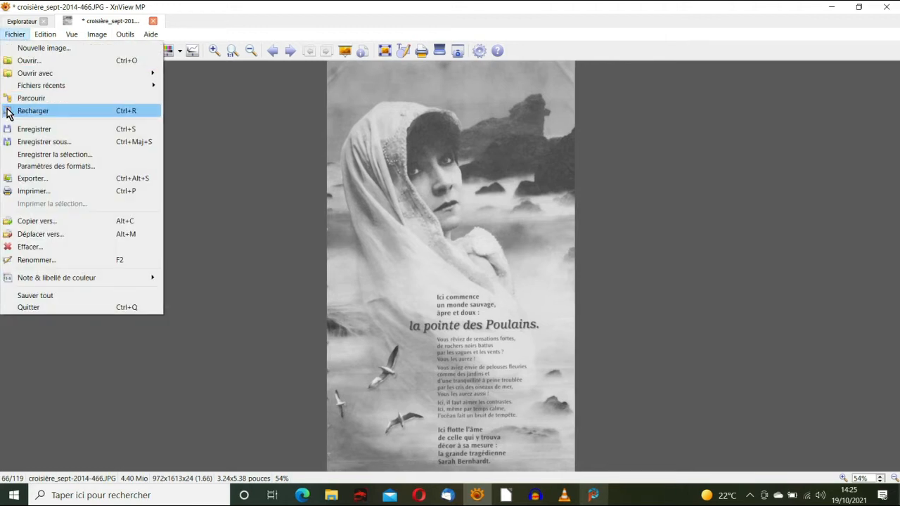
{"action": "left_click", "coordinate": [32, 141]}
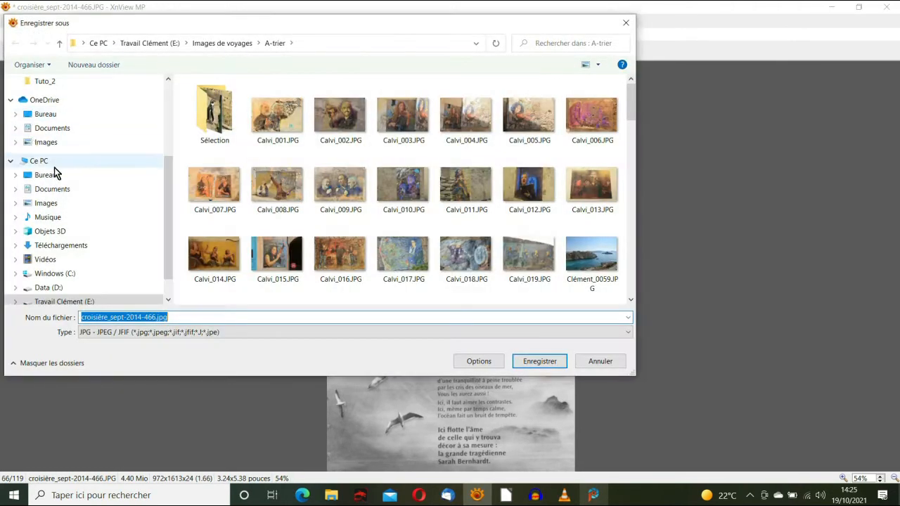
{"action": "left_click", "coordinate": [156, 317]}
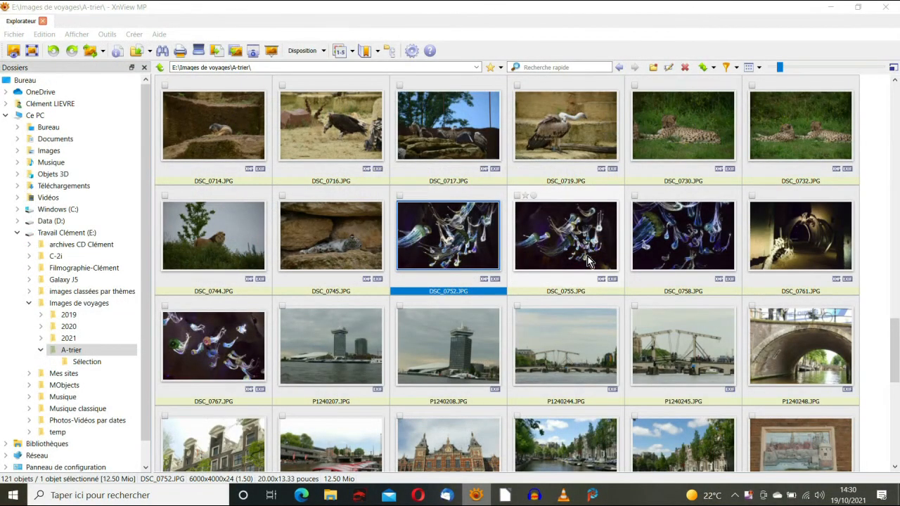
Step: Open DSC_0752.JPG and set its dark tones (Teintes sombres) to 93 with the dark/light tones adjustment
{"action": "double_click", "coordinate": [453, 245]}
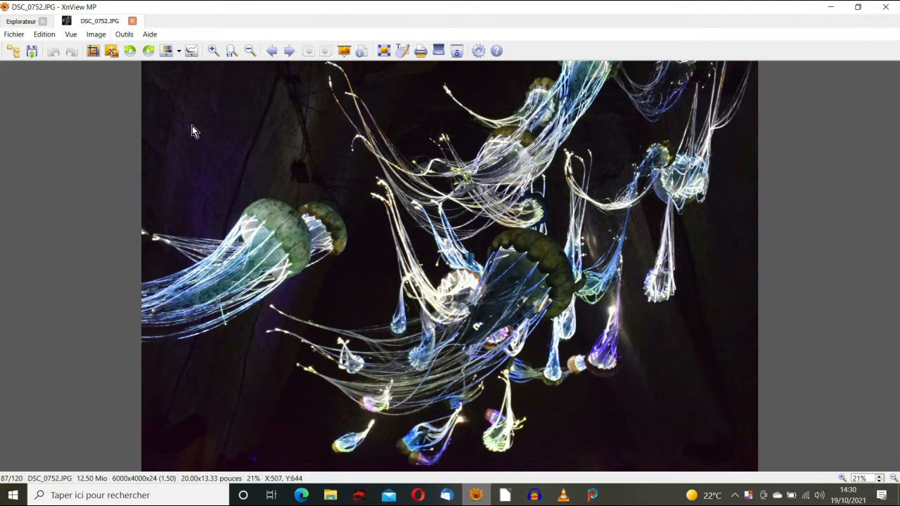
{"action": "left_click", "coordinate": [179, 53]}
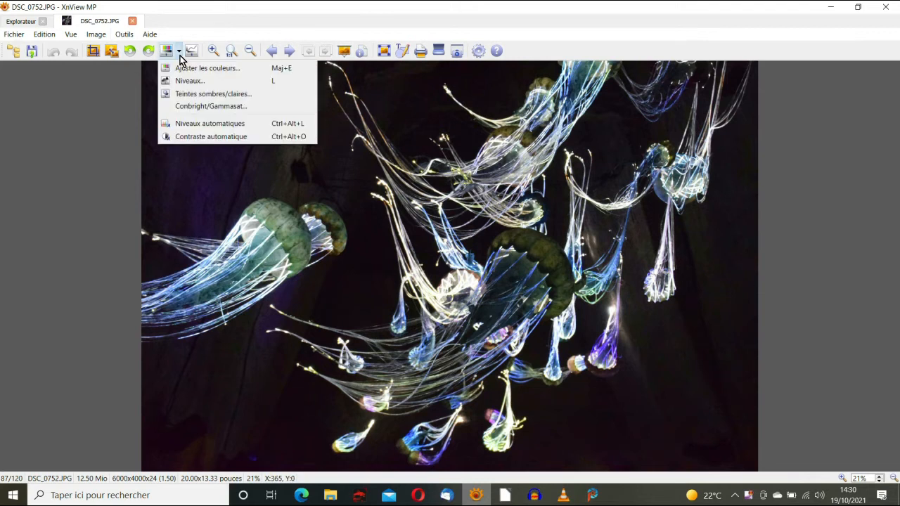
{"action": "left_click", "coordinate": [186, 96]}
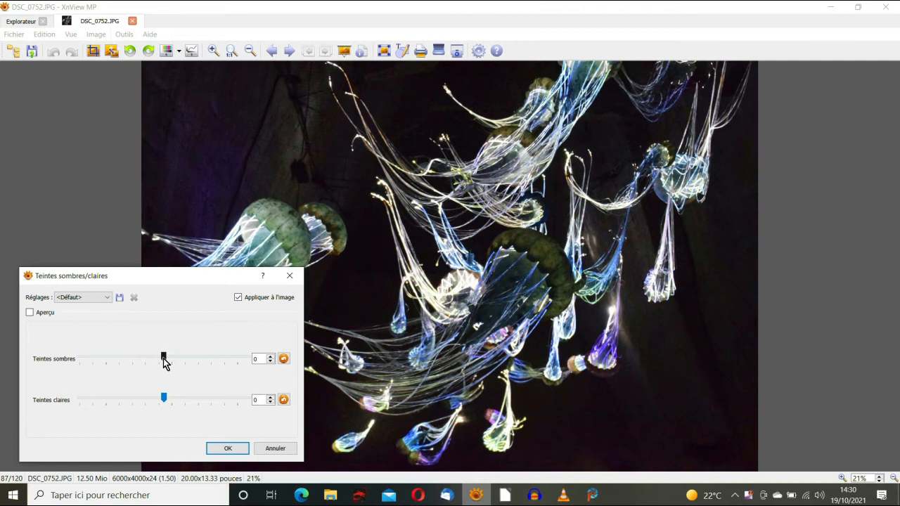
{"action": "left_click_drag", "start_coordinate": [163, 359], "coordinate": [225, 361]}
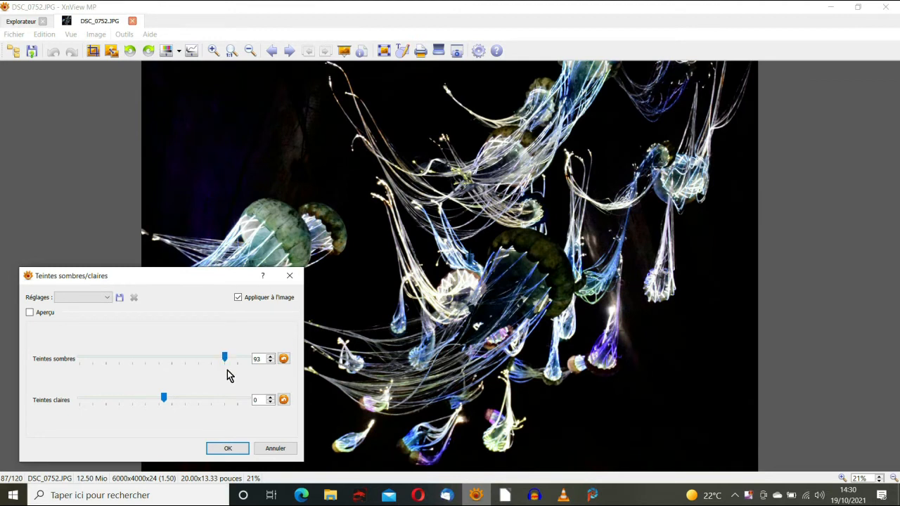
Step: Compare the jellyfish preview with the unadjusted image, apply the dark-tone adjustment, and check it by undoing and redoing it
{"action": "left_click", "coordinate": [238, 297]}
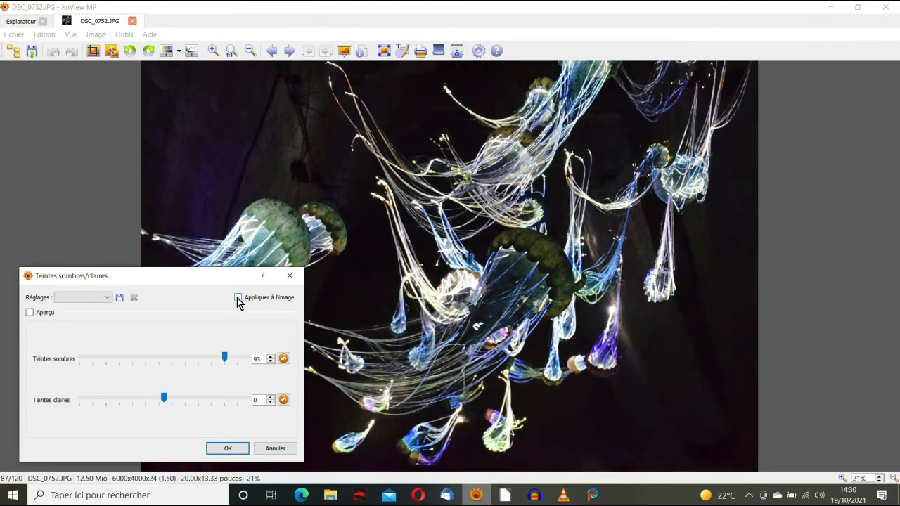
{"action": "left_click", "coordinate": [238, 297]}
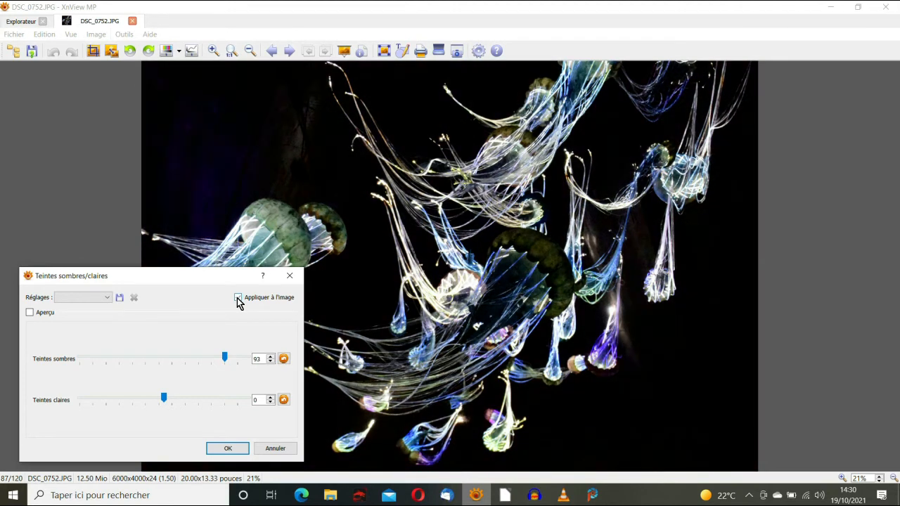
{"action": "left_click", "coordinate": [228, 450]}
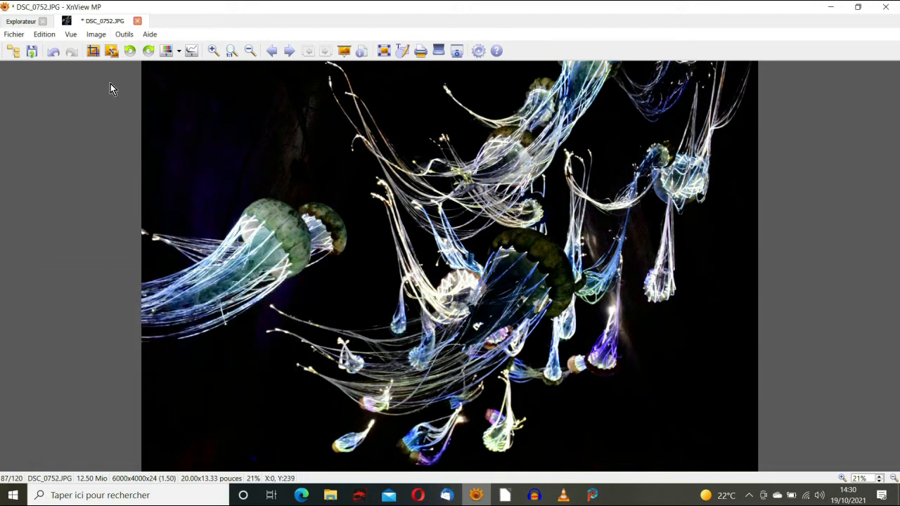
{"action": "left_click", "coordinate": [54, 50]}
{"action": "left_click", "coordinate": [72, 51]}
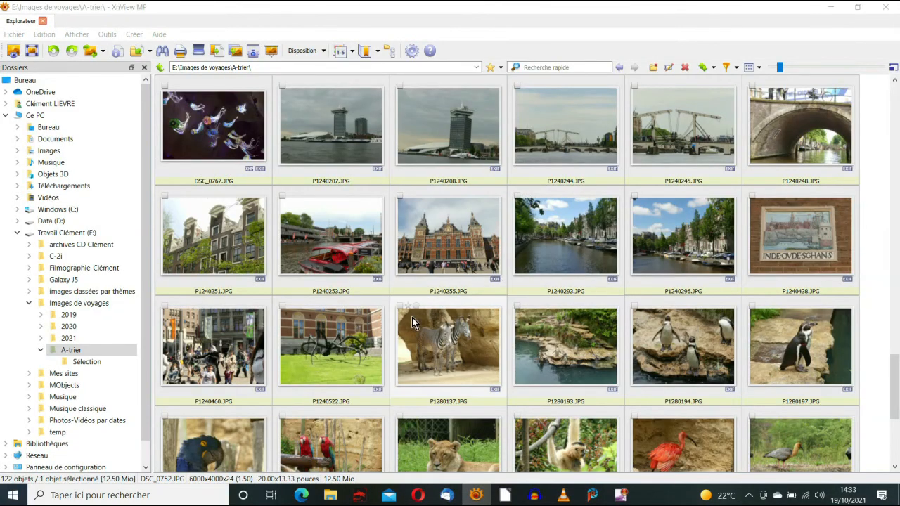
Step: Open P1240522.JPG, apply automatic contrast to the spider photo, and undo and redo it to compare both versions
{"action": "double_click", "coordinate": [329, 349]}
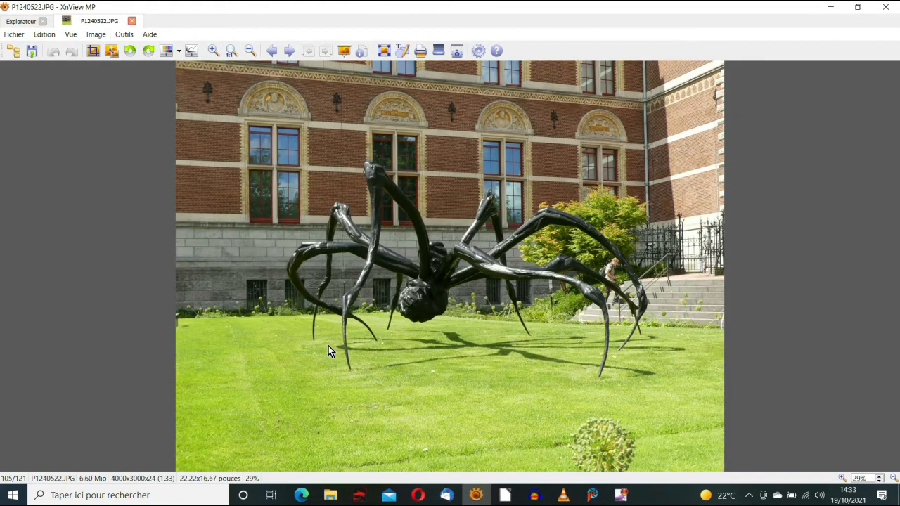
{"action": "left_click", "coordinate": [180, 53]}
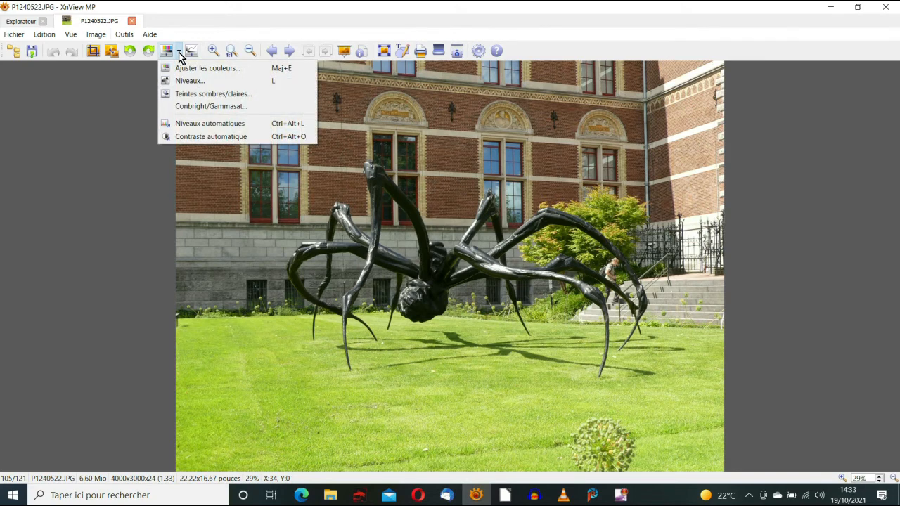
{"action": "left_click", "coordinate": [190, 137]}
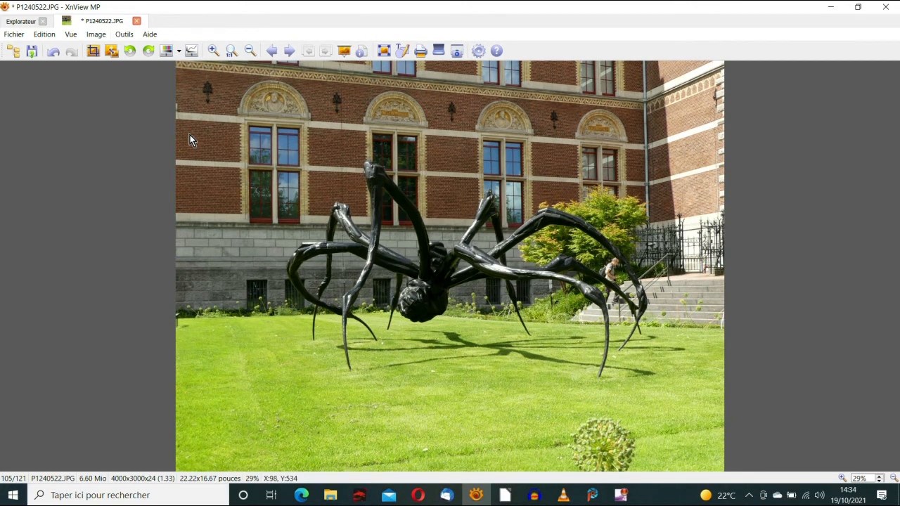
{"action": "left_click", "coordinate": [54, 52]}
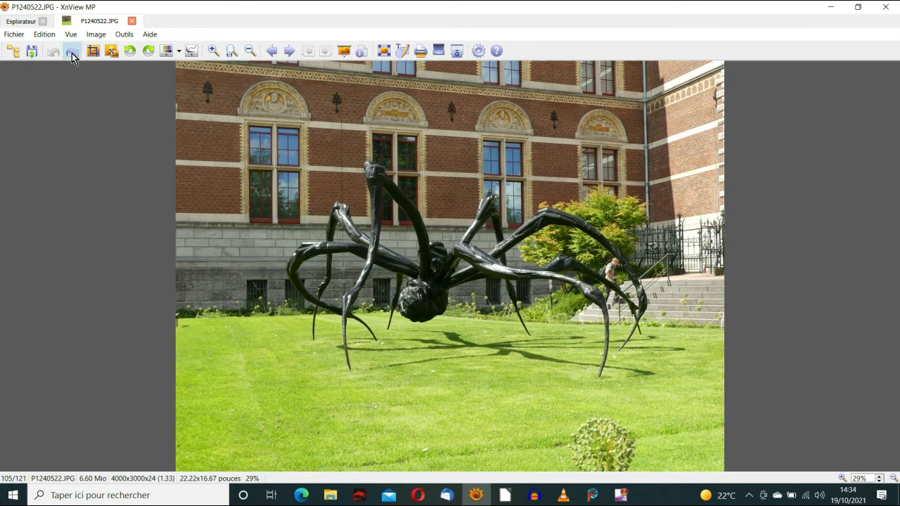
{"action": "left_click", "coordinate": [72, 53]}
Step: Open P1240244.JPG from the A-trier folder, apply automatic levels to the drawbridge photo, and undo and redo them to compare
{"action": "left_click", "coordinate": [21, 21]}
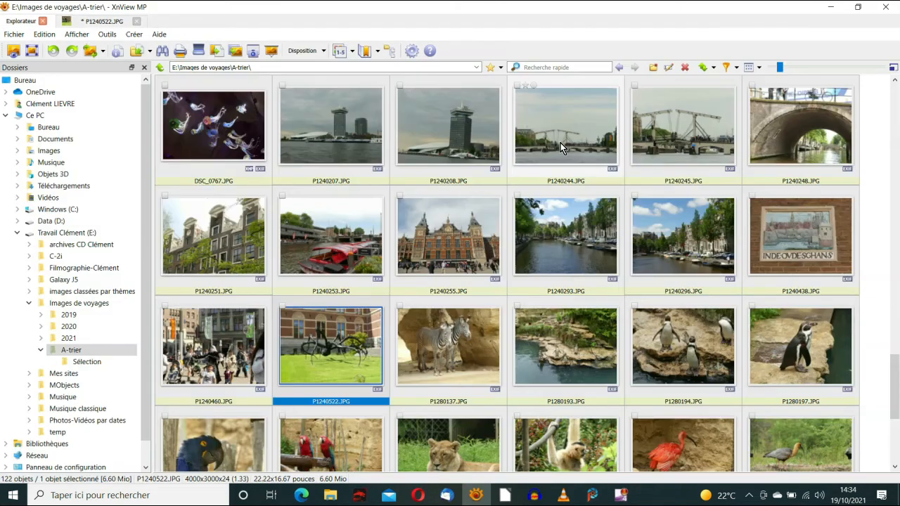
{"action": "double_click", "coordinate": [560, 143]}
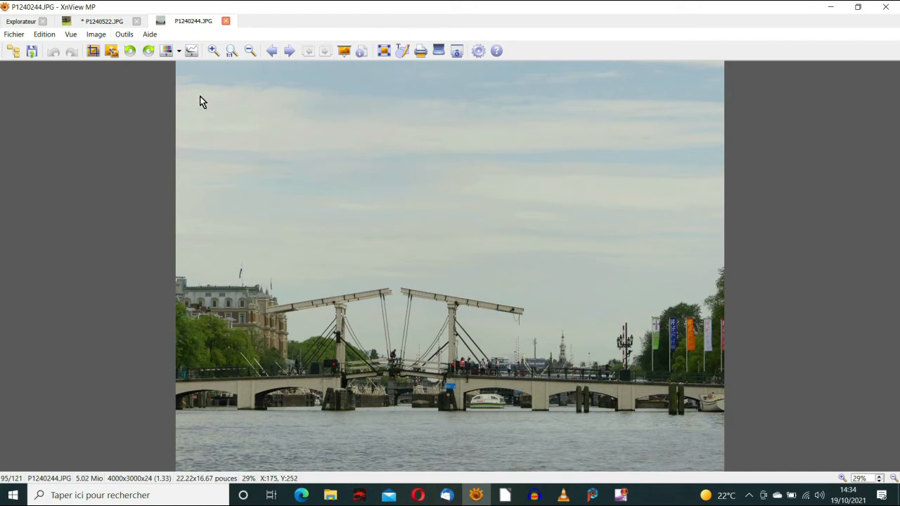
{"action": "left_click", "coordinate": [179, 52]}
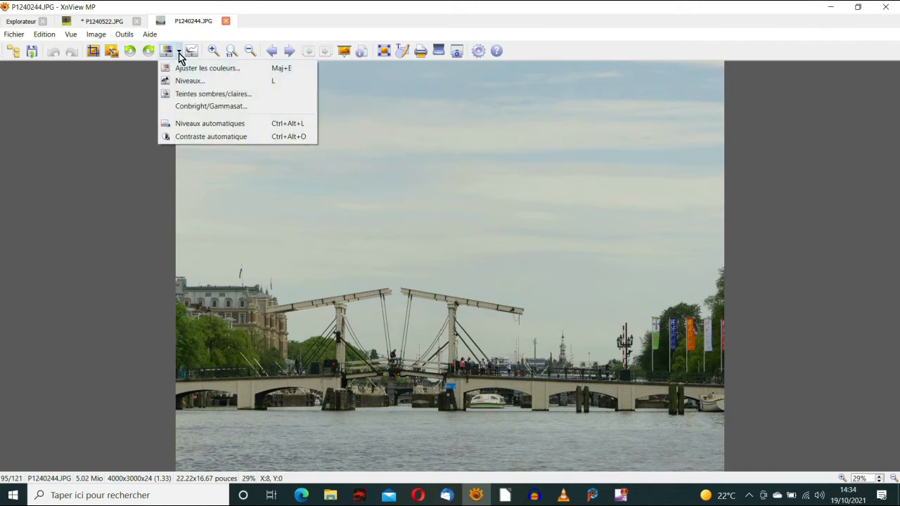
{"action": "left_click", "coordinate": [188, 124]}
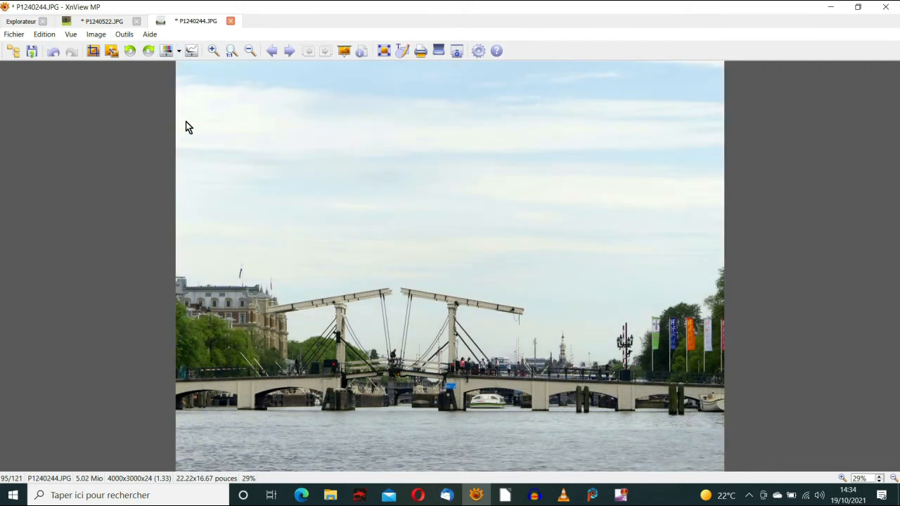
{"action": "left_click", "coordinate": [53, 55]}
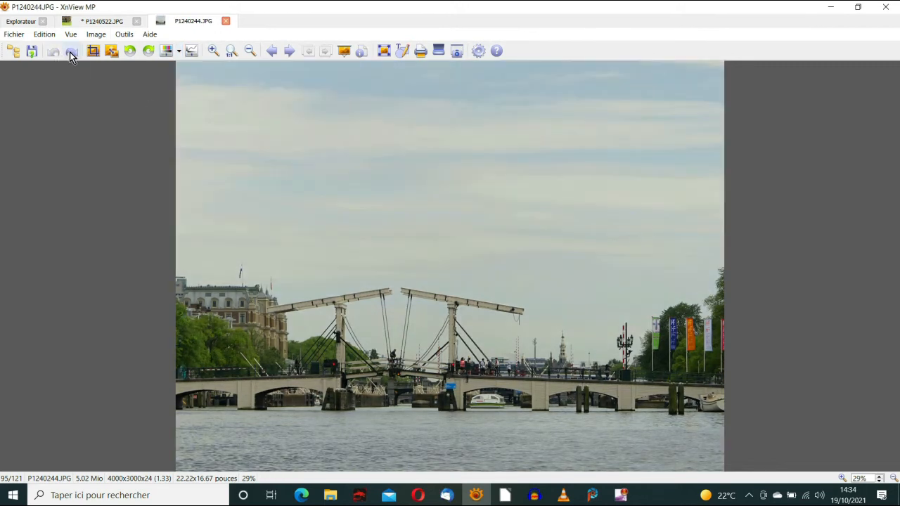
{"action": "left_click", "coordinate": [71, 55]}
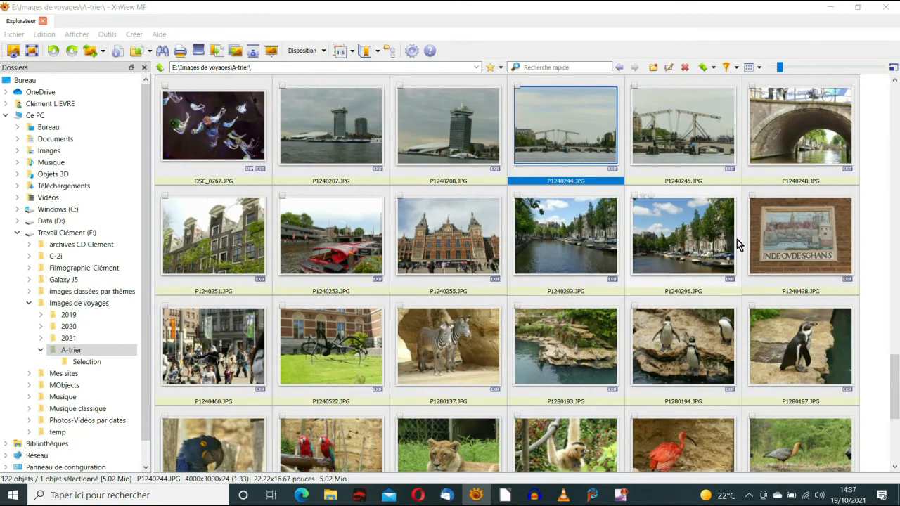
Step: Open P1240438.JPG and shape its luminosity curve into an S, lowering a point in the dark tones and raising one in the highlights
{"action": "double_click", "coordinate": [781, 248]}
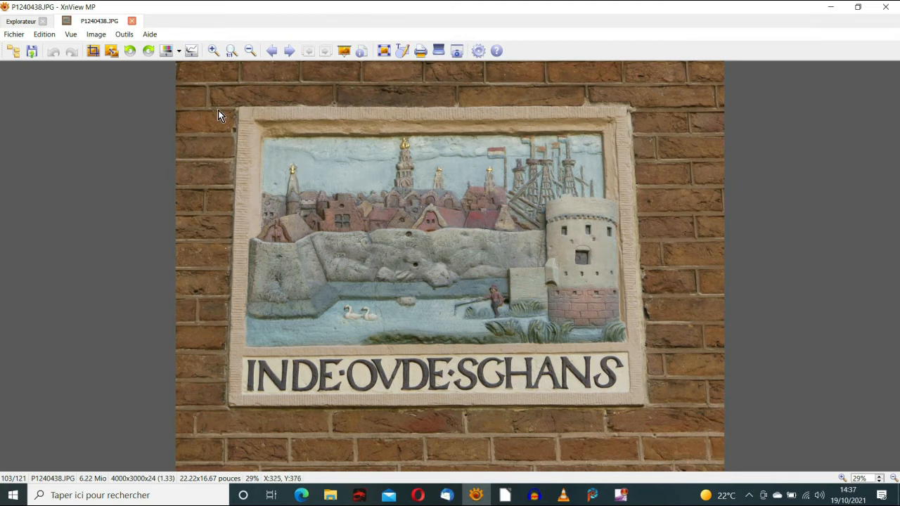
{"action": "left_click", "coordinate": [191, 52]}
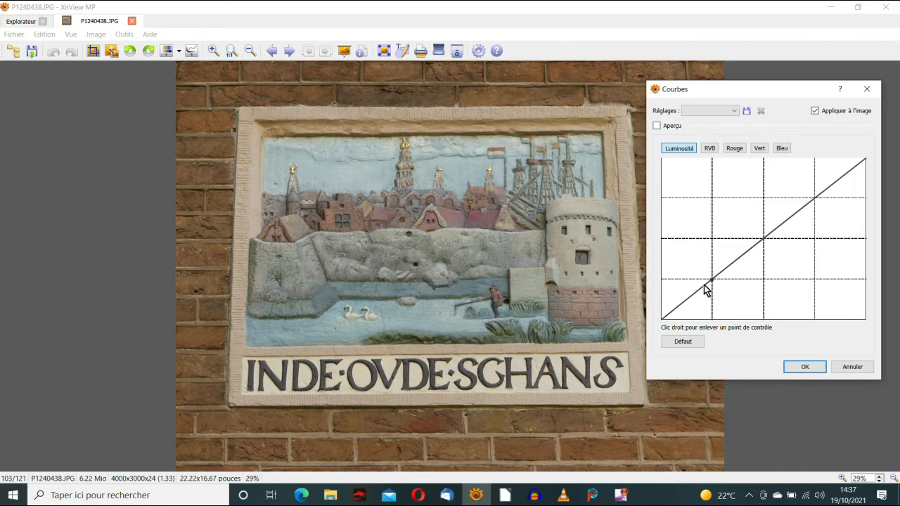
{"action": "left_click_drag", "start_coordinate": [711, 282], "coordinate": [713, 291]}
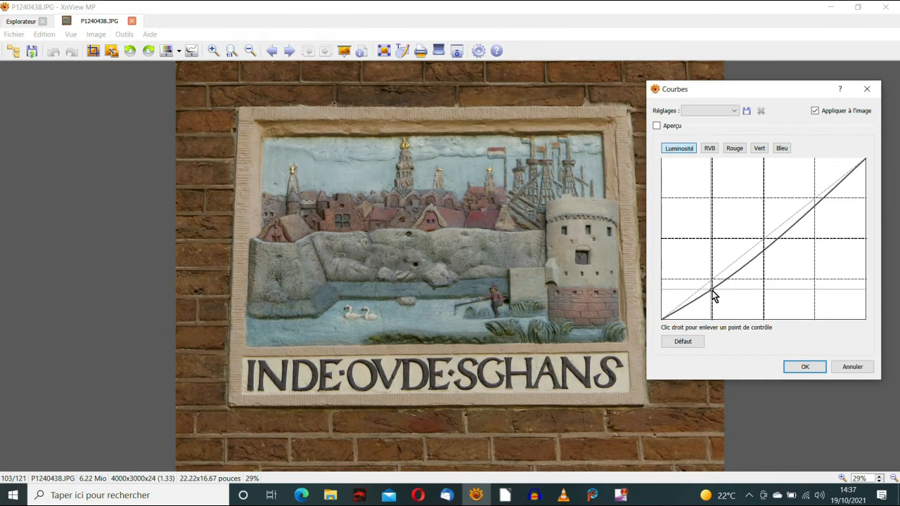
{"action": "left_click_drag", "start_coordinate": [712, 290], "coordinate": [712, 290]}
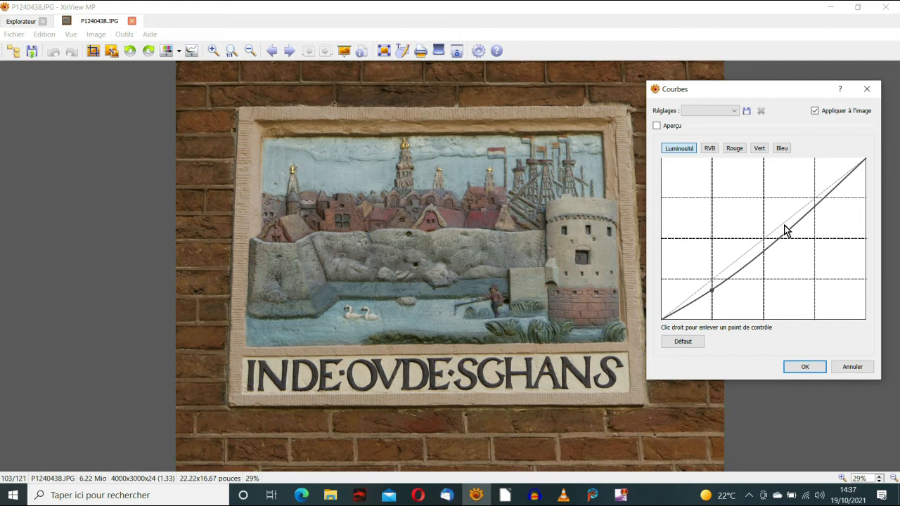
{"action": "left_click", "coordinate": [814, 207]}
{"action": "left_click_drag", "start_coordinate": [814, 207], "coordinate": [804, 194]}
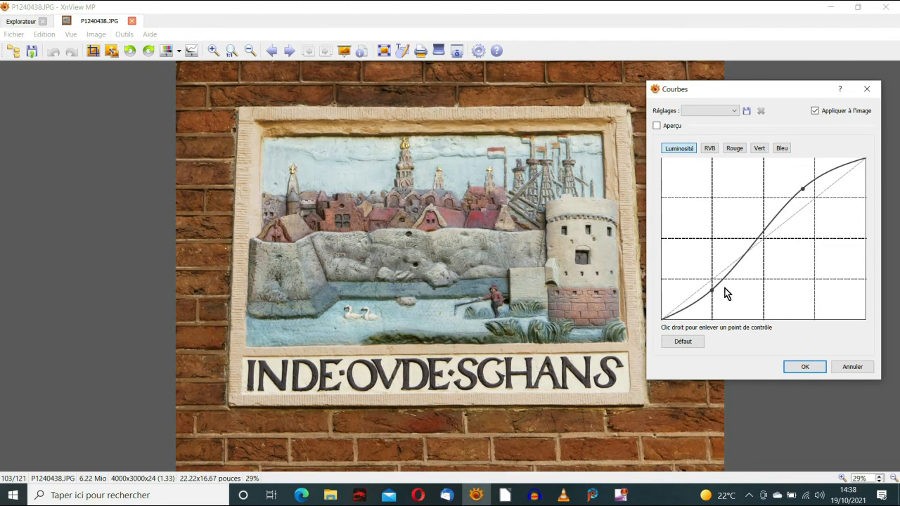
Step: Lower the curve's dark point slightly, add a midtone point just below the diagonal, and compare the preview with the unadjusted image
{"action": "left_click_drag", "start_coordinate": [713, 291], "coordinate": [714, 294]}
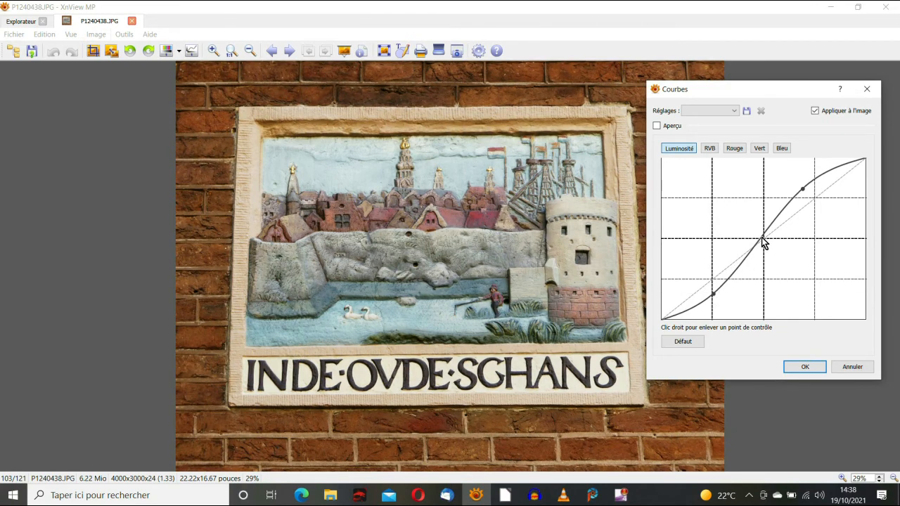
{"action": "mouse_move", "coordinate": [762, 237]}
{"action": "left_mouse_down"}
{"action": "mouse_move", "coordinate": [773, 236]}
{"action": "mouse_move", "coordinate": [747, 240]}
{"action": "mouse_move", "coordinate": [770, 239]}
{"action": "left_mouse_up"}
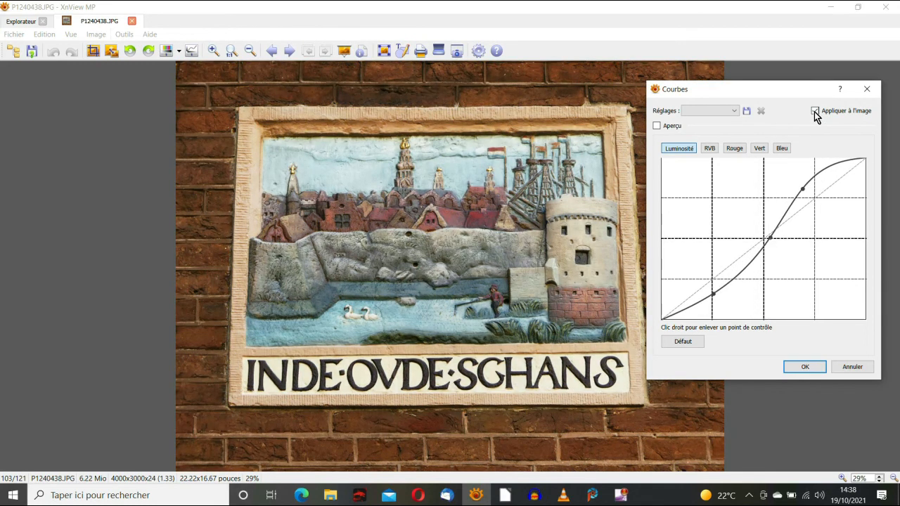
{"action": "left_click", "coordinate": [815, 111]}
{"action": "left_click", "coordinate": [814, 111]}
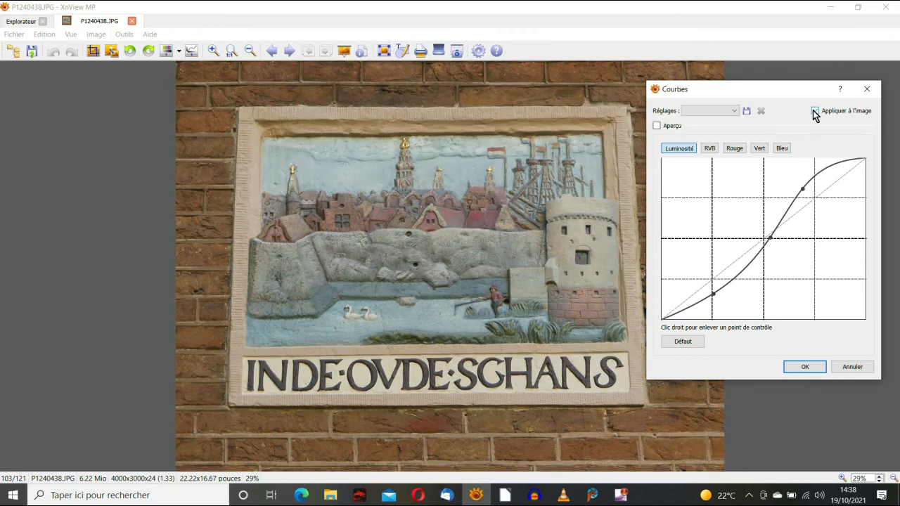
Step: Add an extra control point between the curve's dark and midtone points, move it above the diagonal, and remove it
{"action": "left_click", "coordinate": [744, 271]}
{"action": "left_click_drag", "start_coordinate": [745, 270], "coordinate": [727, 259]}
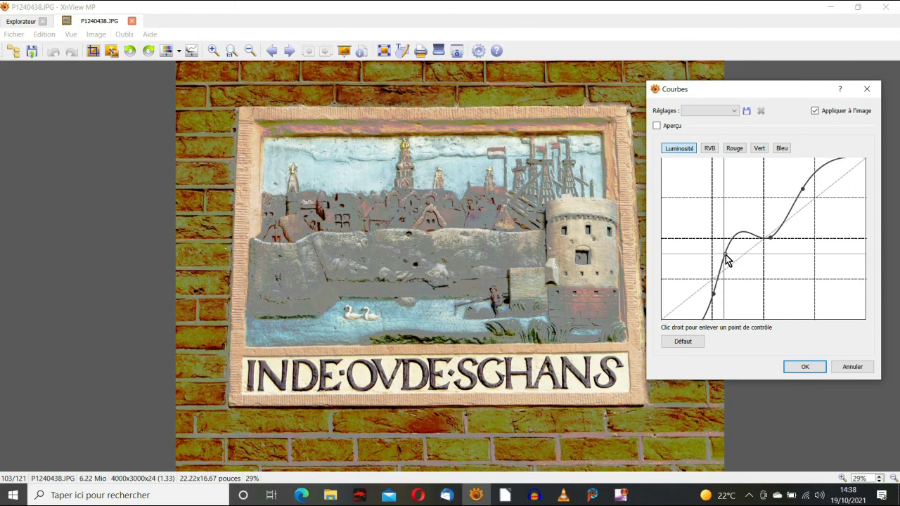
{"action": "right_click", "coordinate": [725, 255]}
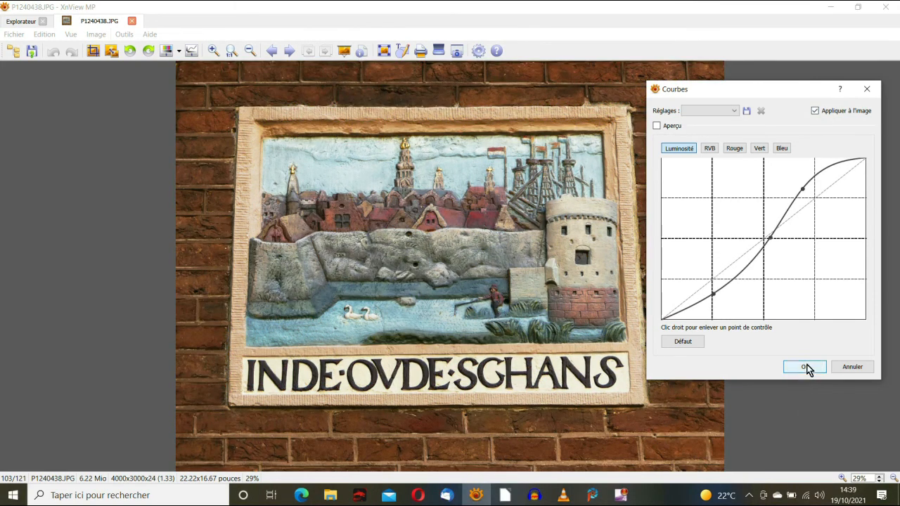
Step: Apply the luminosity curve to the plaque photo, and undo and redo it to compare both versions
{"action": "left_click", "coordinate": [805, 368]}
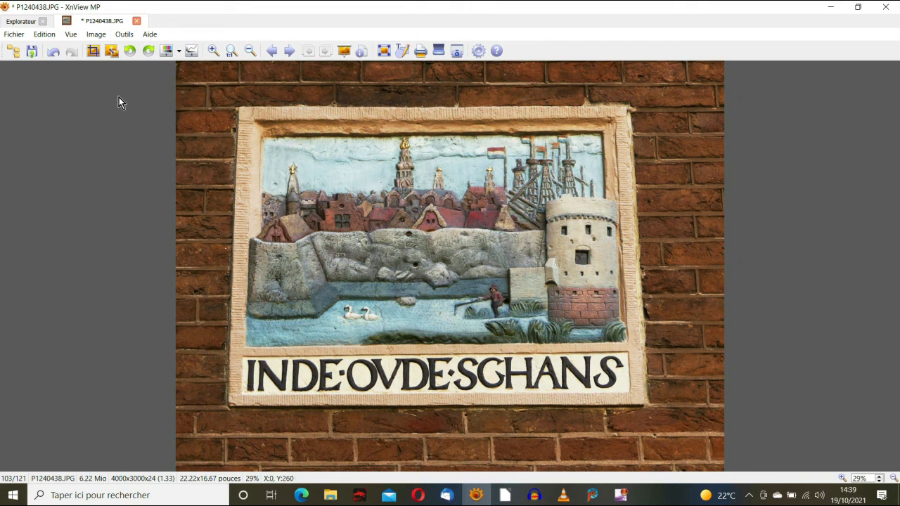
{"action": "left_click", "coordinate": [52, 53]}
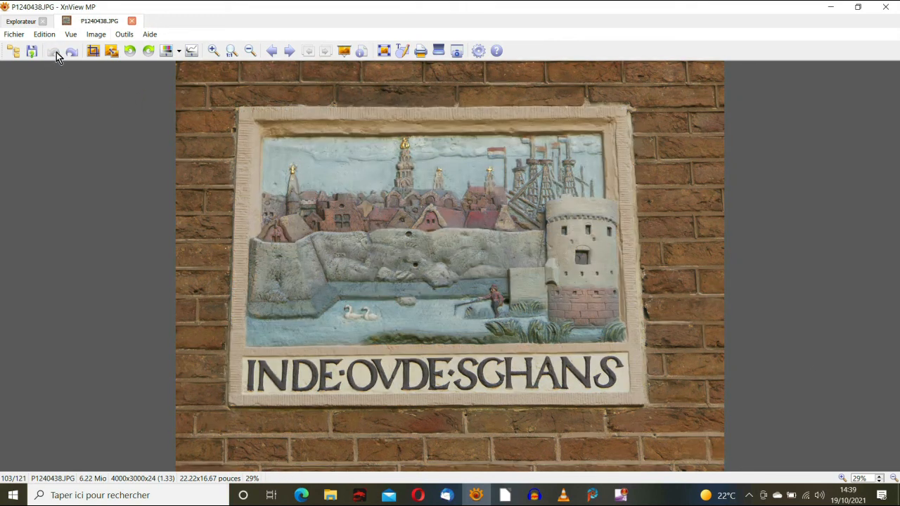
{"action": "left_click", "coordinate": [71, 54]}
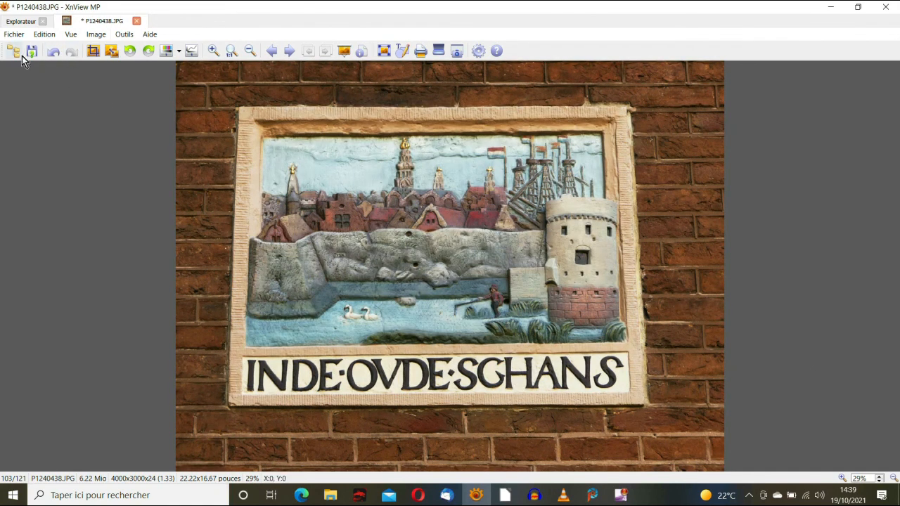
Step: Start saving the corrected plaque photo as a separate JPG in the A-trier folder, adding an underscore after P1240438 in the file name
{"action": "left_click", "coordinate": [15, 35]}
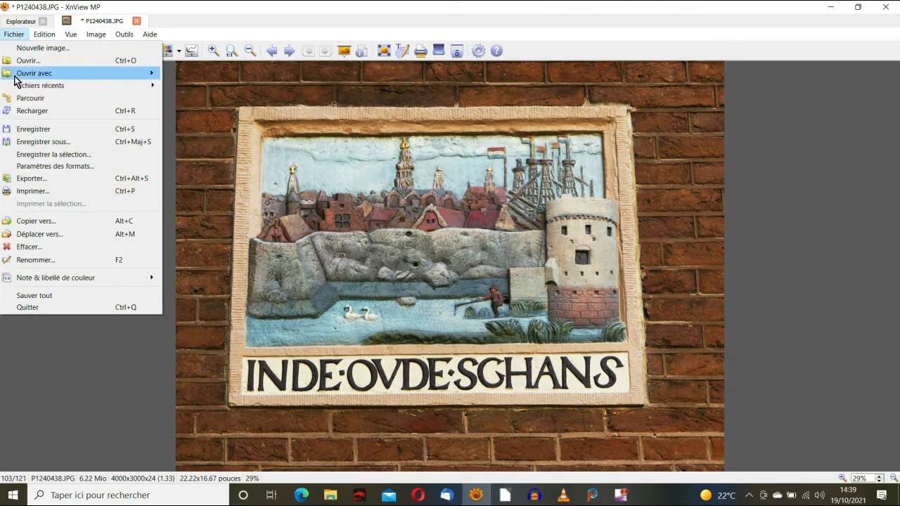
{"action": "left_click", "coordinate": [43, 144]}
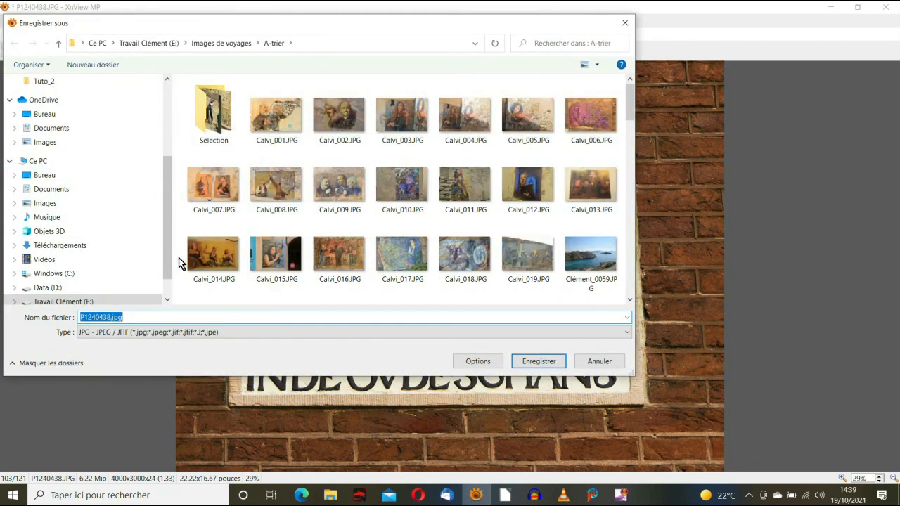
{"action": "left_click", "coordinate": [111, 317]}
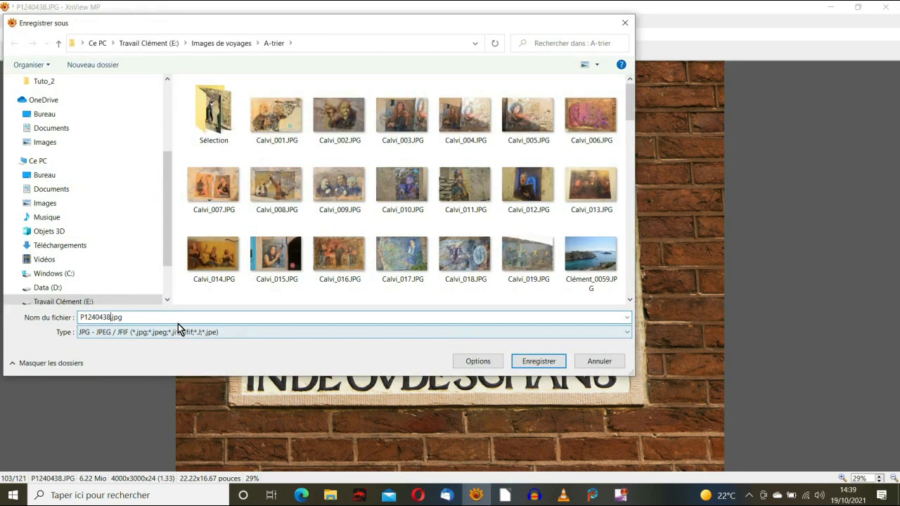
{"action": "type", "text": "_"}
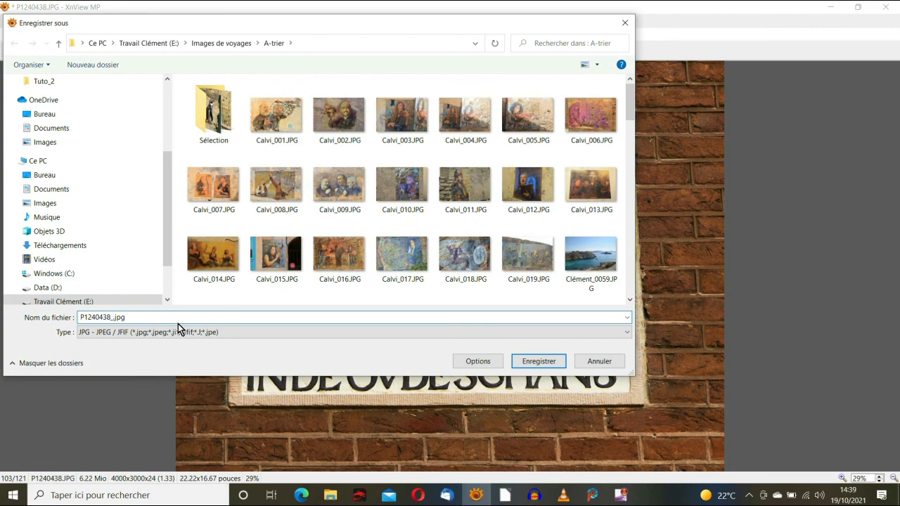